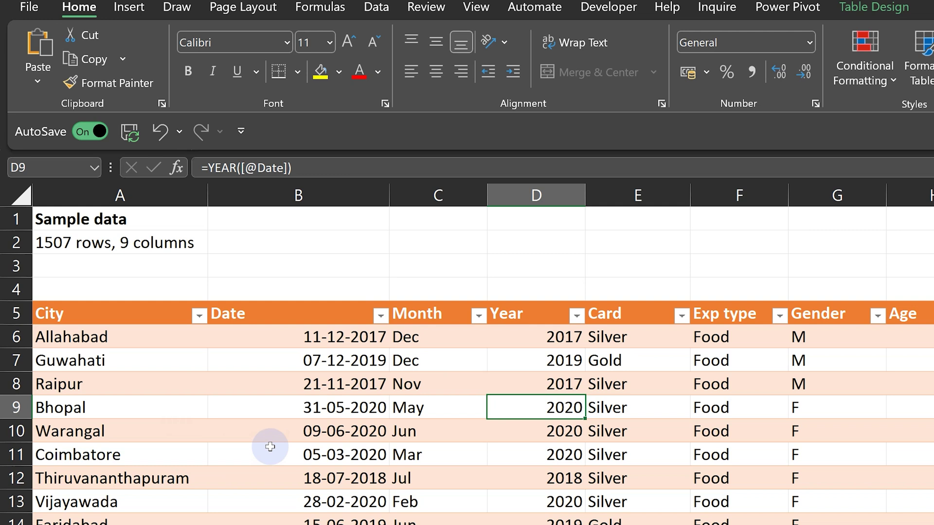
Create a PivotTable from the expense data table on a new worksheet
left_click(129, 8)
left_click(46, 56)
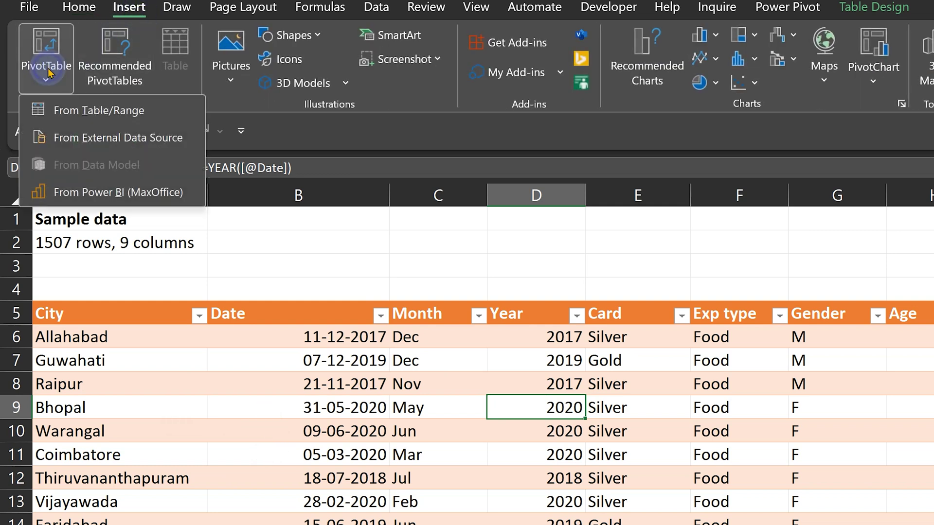
left_click(57, 111)
left_click(382, 227)
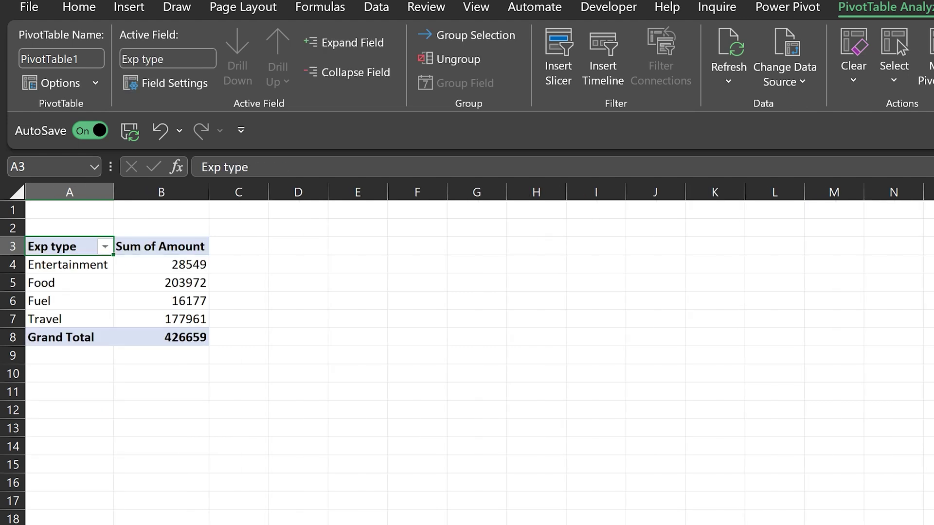
Summarize the PivotTable's Amount values as Count instead of Sum, and check that Distinct Count is unavailable
scroll(243, 410, "up", 3)
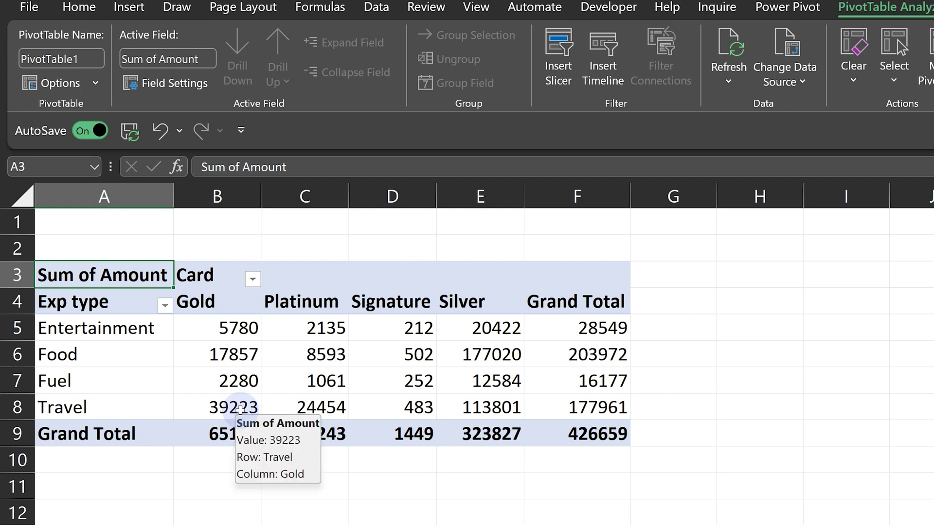
scroll(240, 410, "down", 1)
left_click(404, 353)
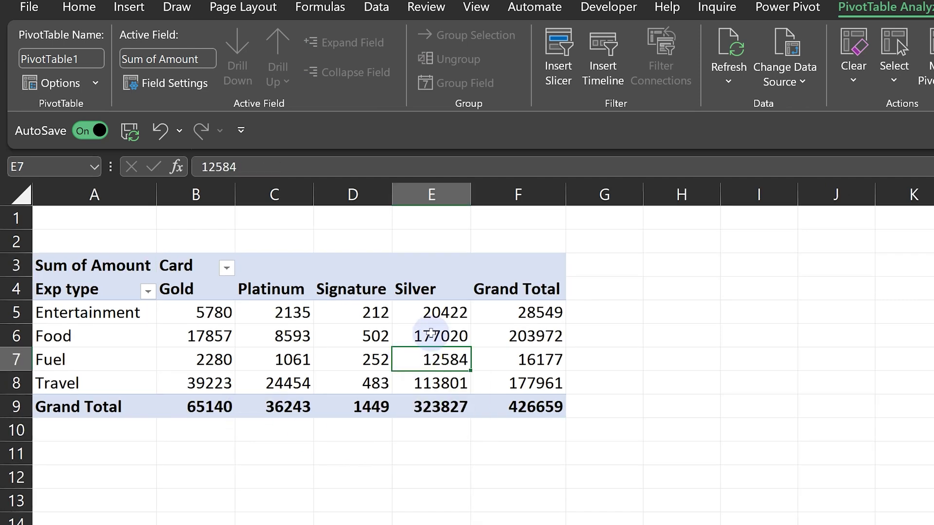
right_click(431, 333)
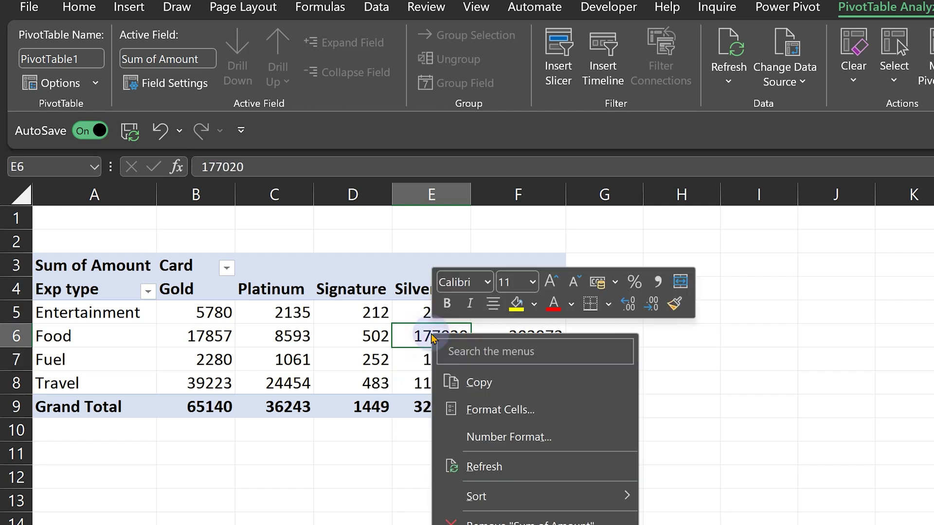
mouse_move(592, 233)
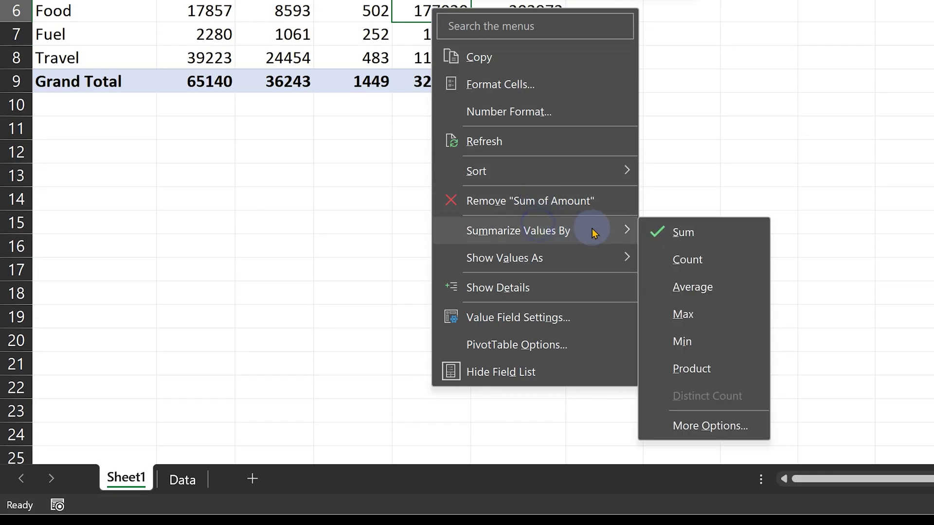
left_click(683, 259)
right_click(433, 13)
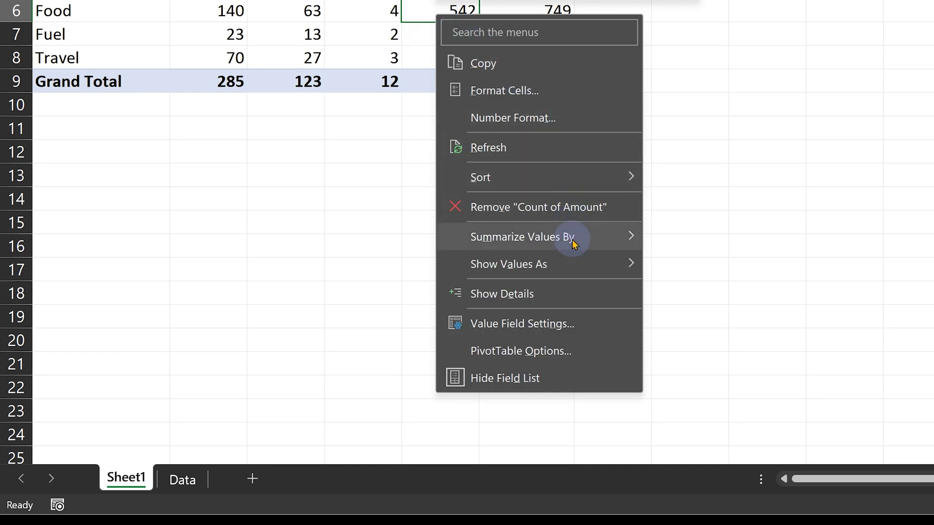
mouse_move(572, 239)
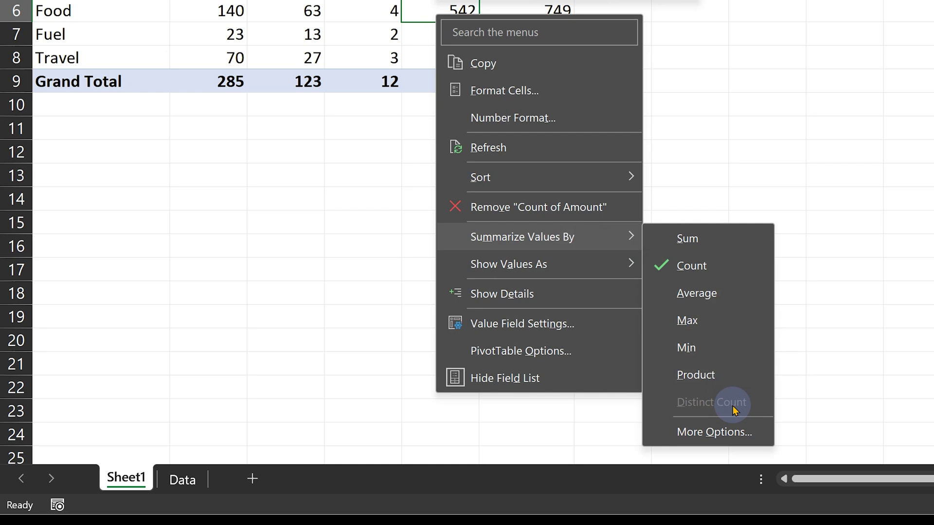
Try inserting a column at PivotTable column C, dismiss the refusal warning, and return to the Data sheet
left_click(265, 15)
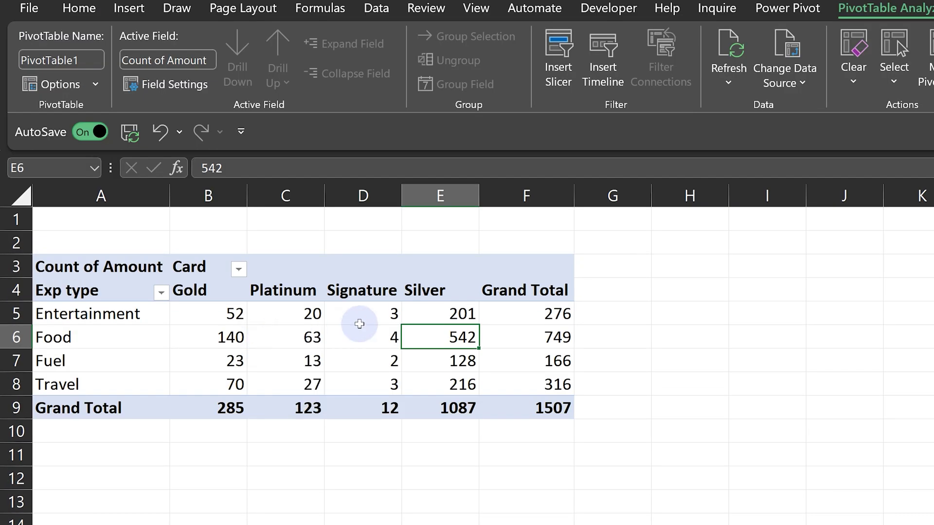
left_click(301, 326)
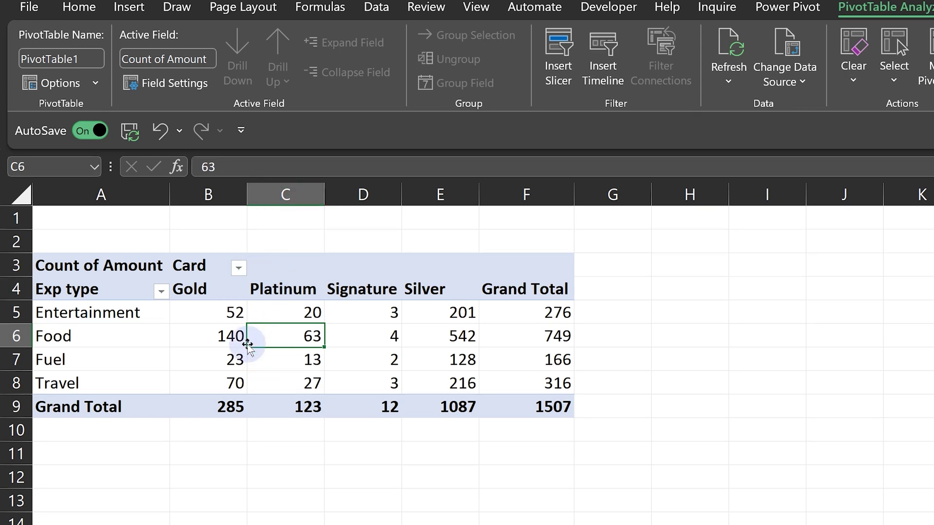
mouse_move(250, 341)
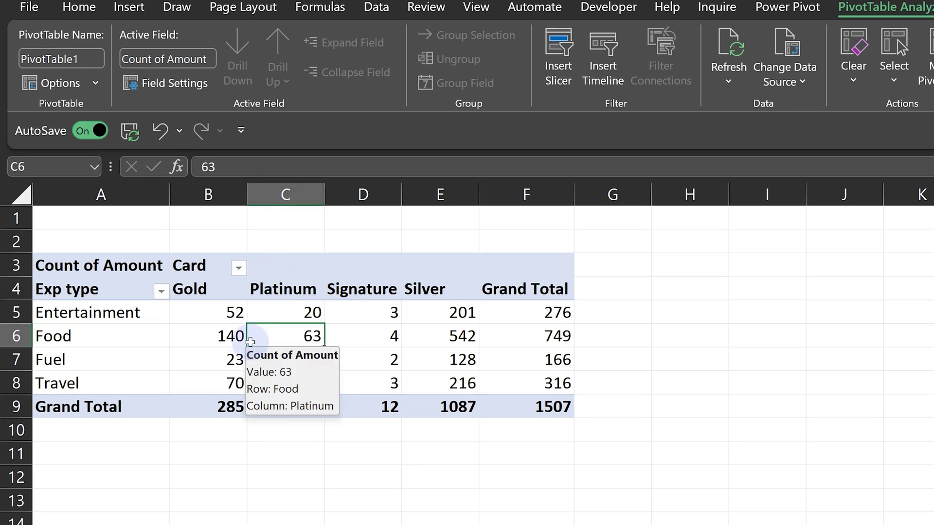
left_click(272, 197)
right_click(273, 198)
left_click(340, 392)
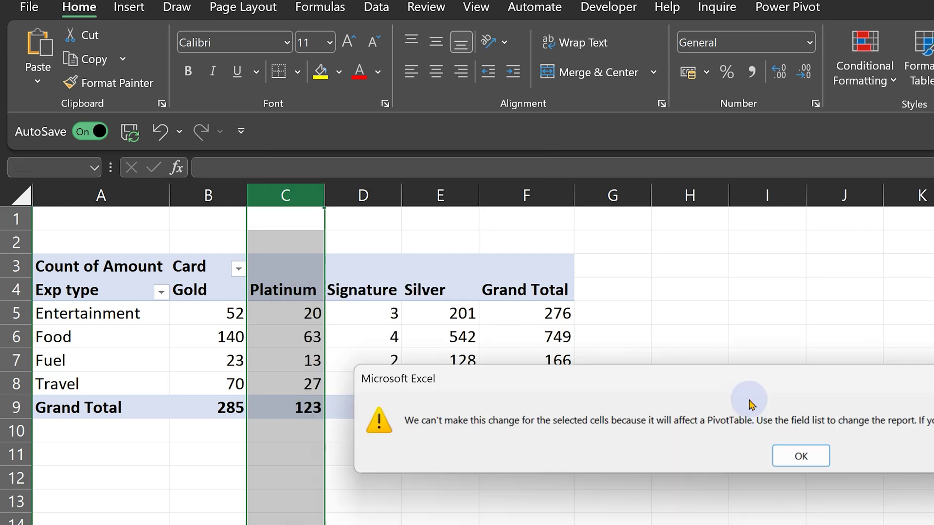
left_click(820, 456)
left_click(440, 360)
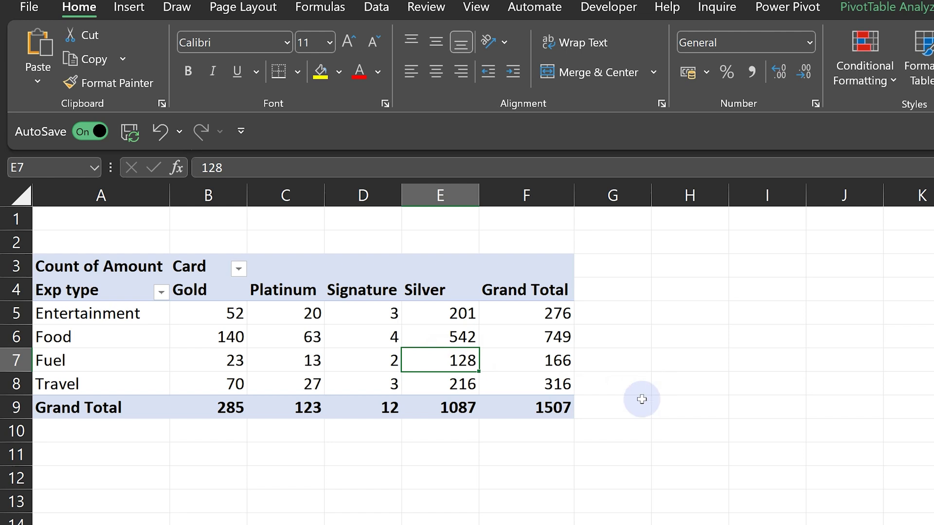
key("ctrl+Page_Down")
Start a new PivotTable from the sdata table with Add this data to the Data Model ticked
left_click(496, 385)
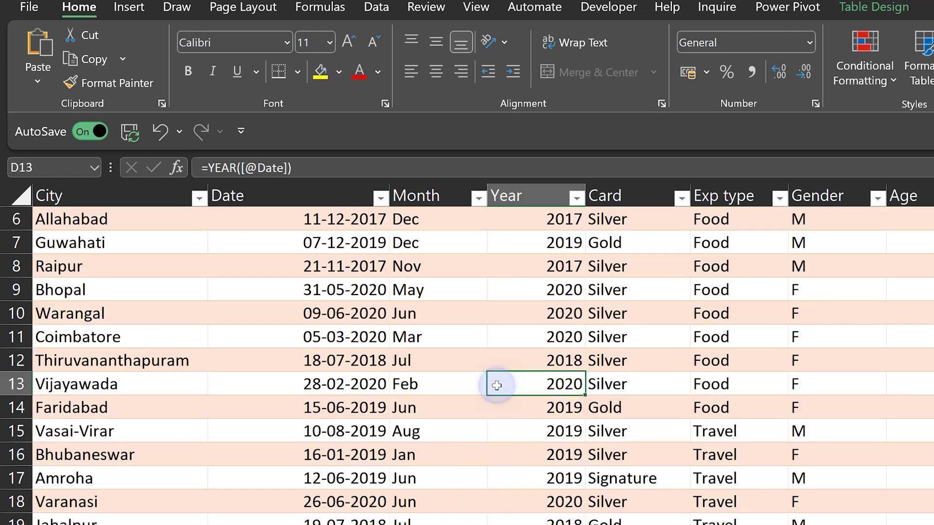
left_click(130, 18)
left_click(47, 63)
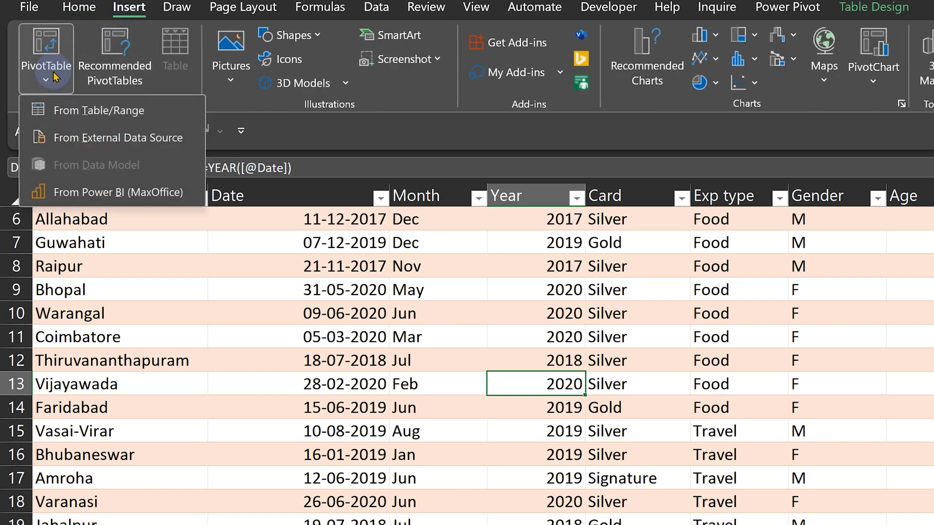
left_click(75, 110)
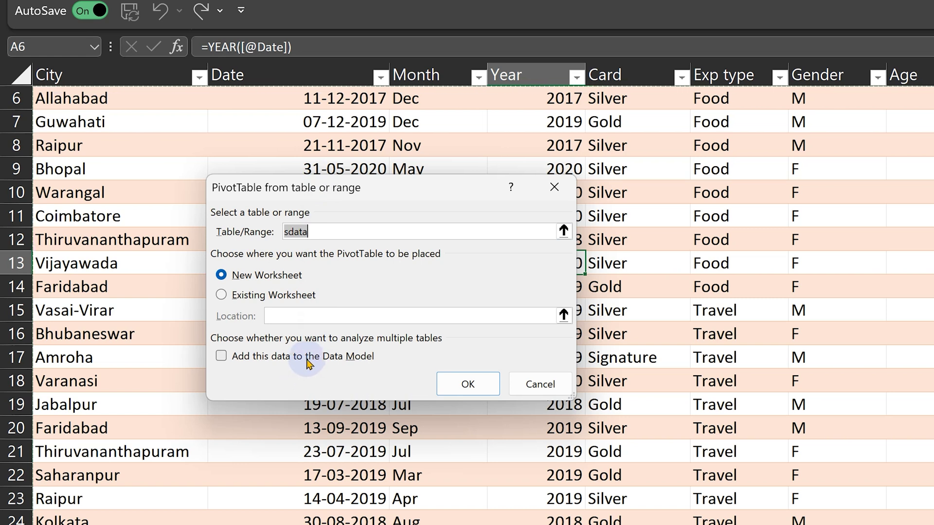
left_click(307, 360)
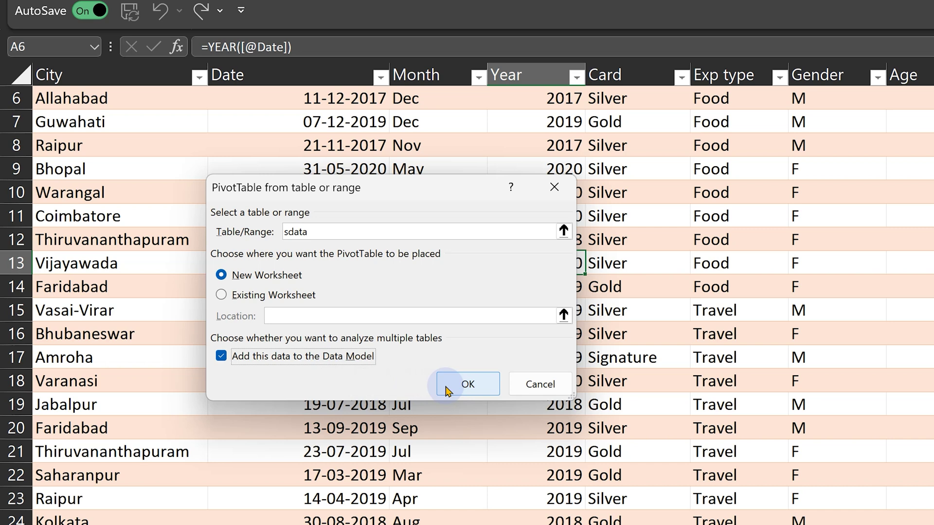
Set the PivotTable location to the existing worksheet at Sheet1!$A$14
left_click(243, 295)
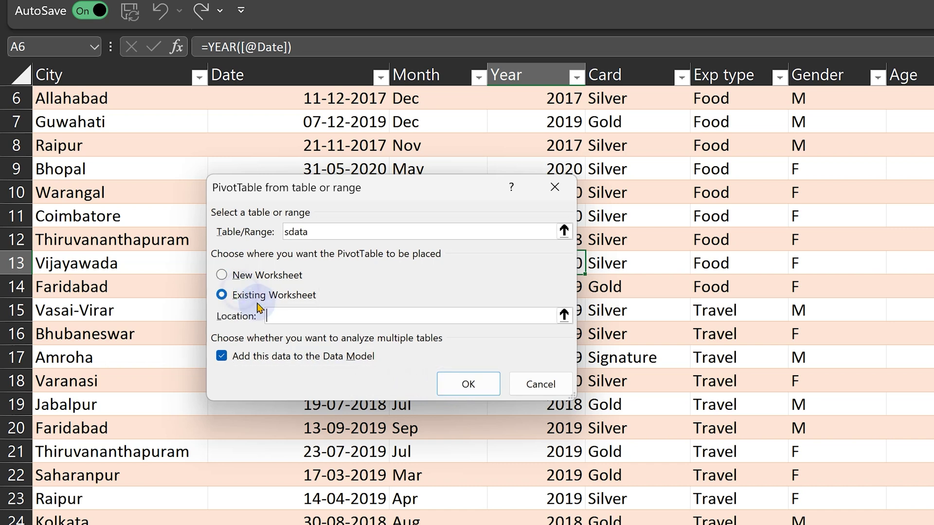
left_click(564, 314)
left_click(99, 522)
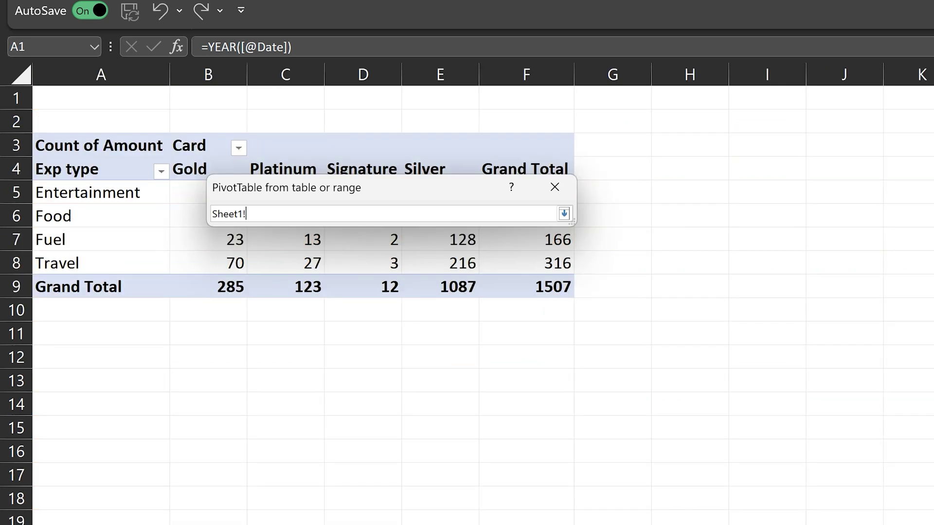
left_click(99, 414)
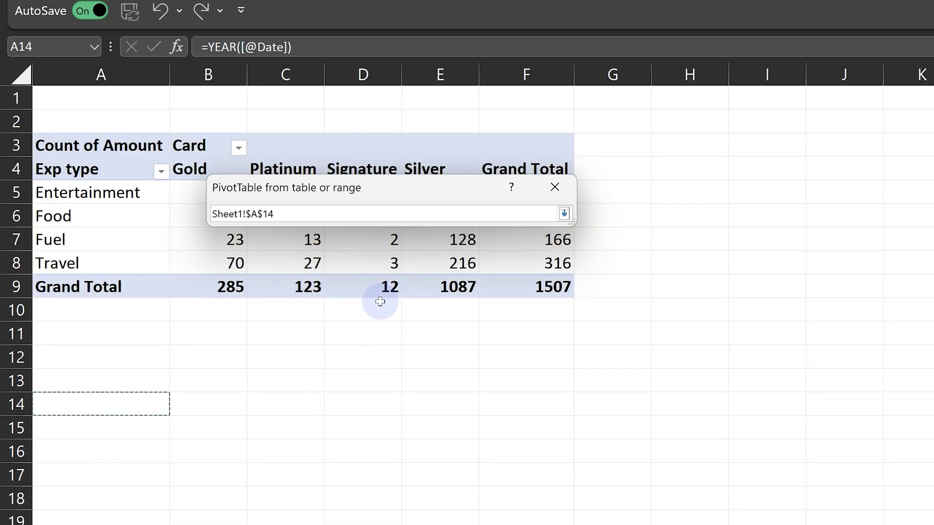
key("Return")
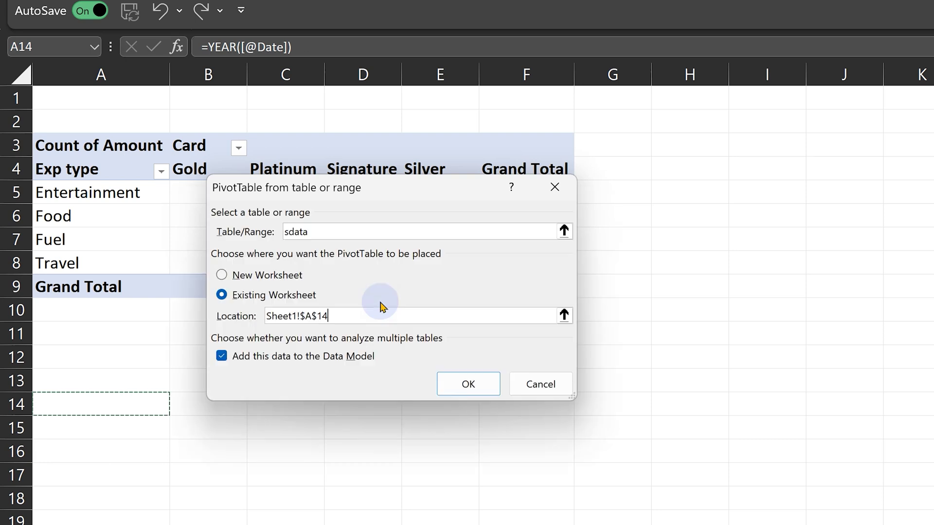
Create the Data Model PivotTable at A14 and summarize Amount as Distinct Count
left_click(457, 374)
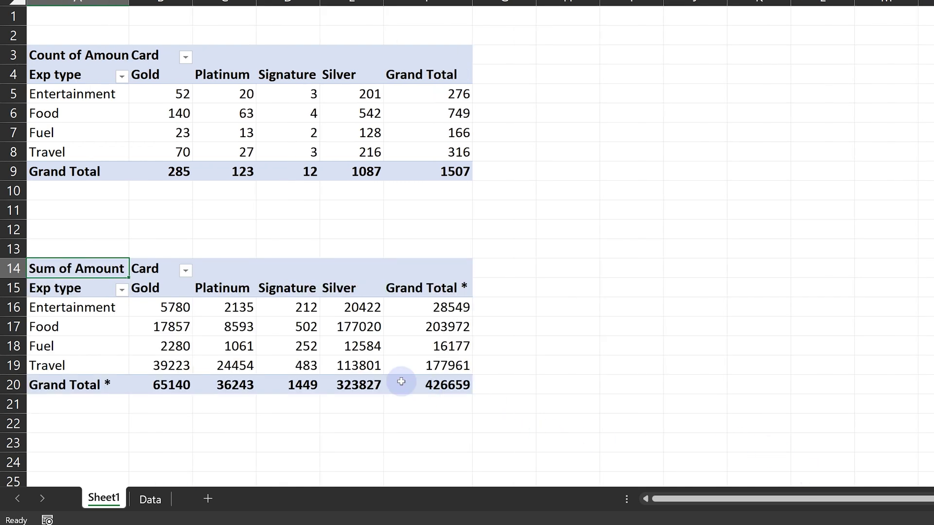
right_click(352, 311)
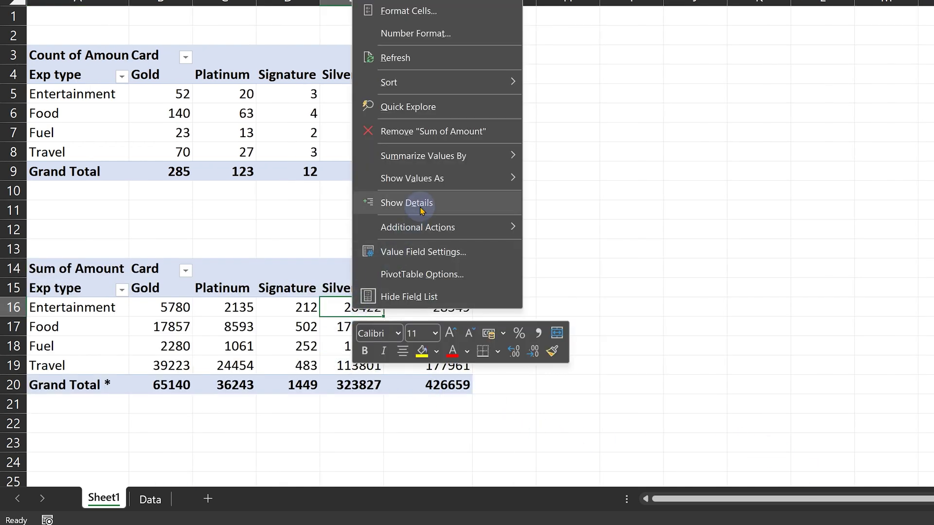
mouse_move(452, 156)
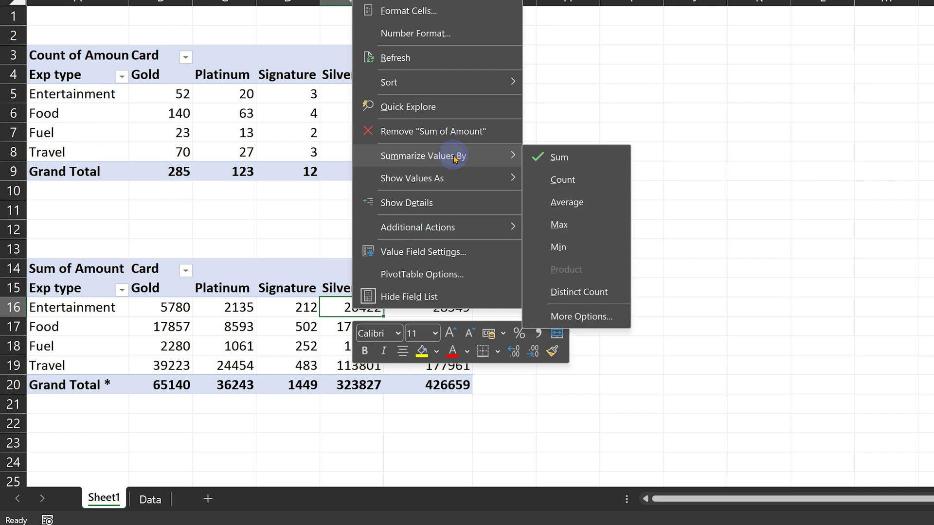
left_click(589, 289)
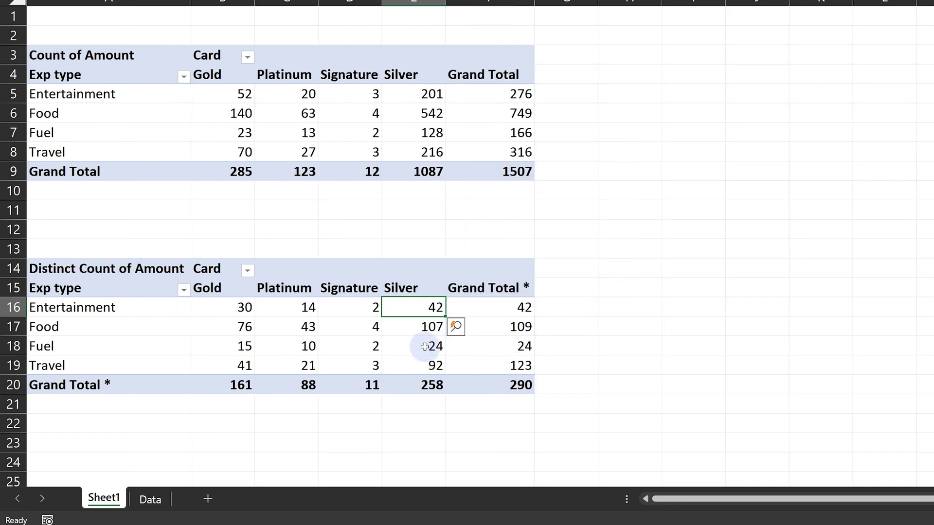
Confirm the first PivotTable offers no Distinct Count, then select the Food Platinum value 43
right_click(432, 94)
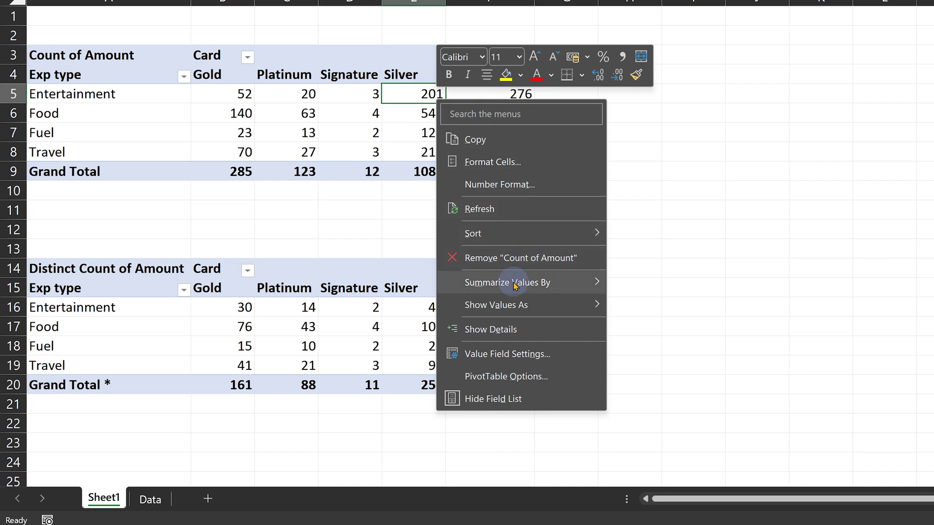
mouse_move(515, 285)
left_click(416, 346)
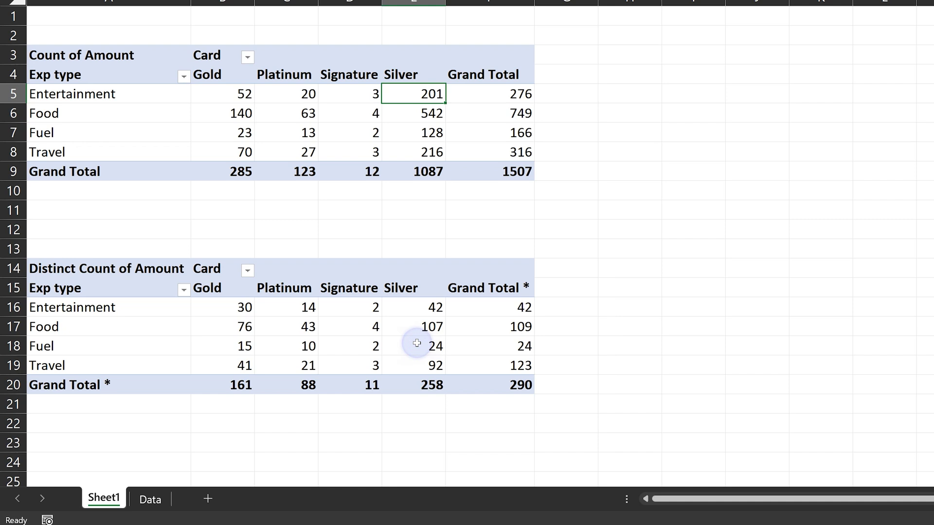
left_click(272, 346)
left_click(276, 331)
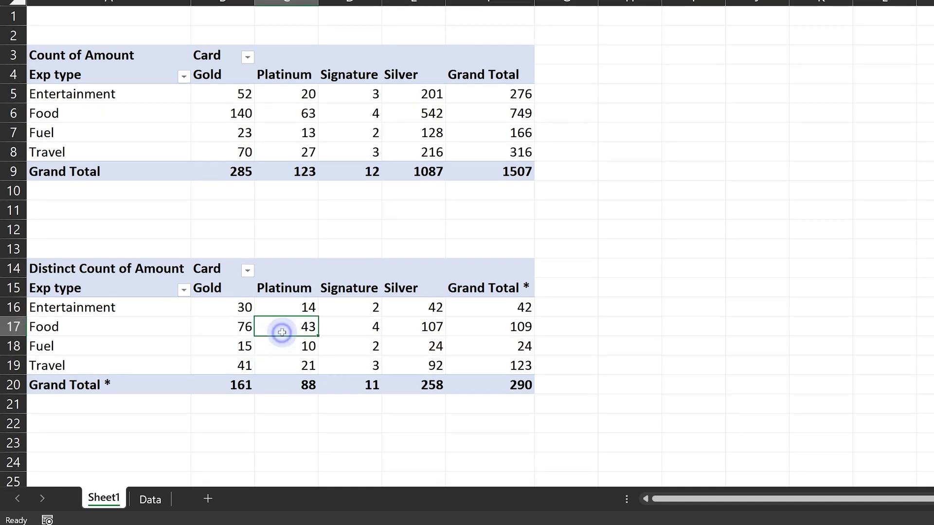
right_click(274, 249)
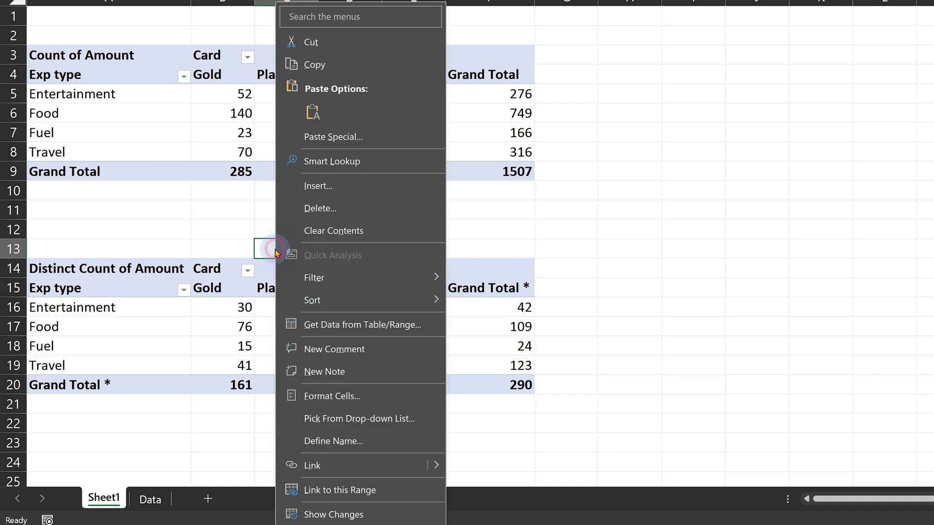
left_click(265, 247)
left_click_drag(267, 244, 258, 402)
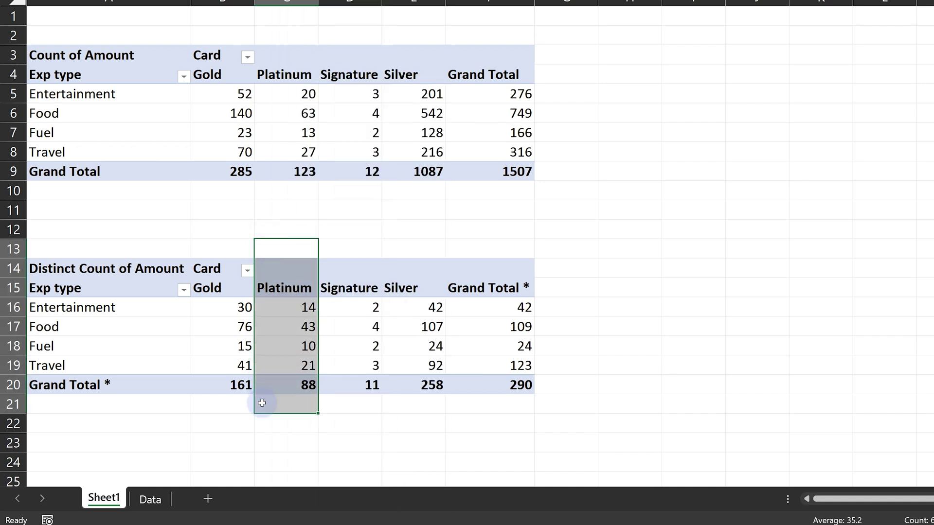
right_click(278, 331)
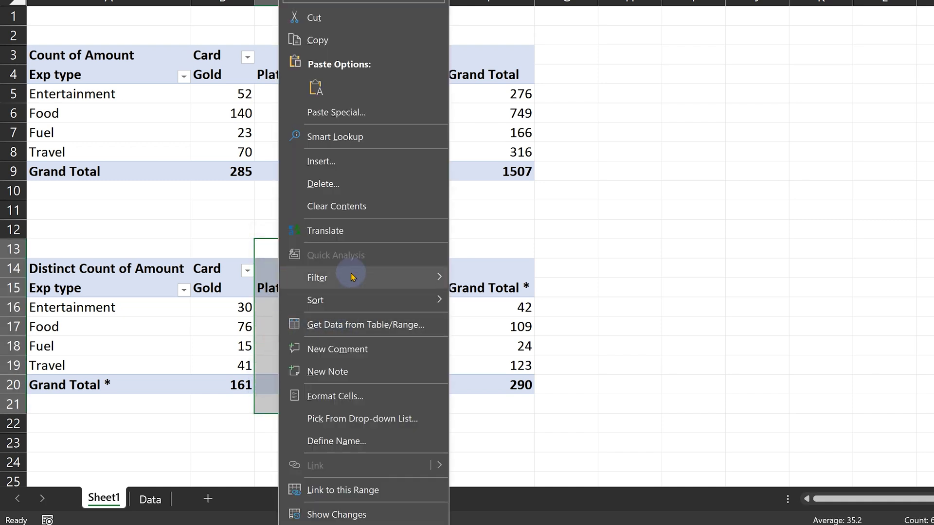
left_click(369, 165)
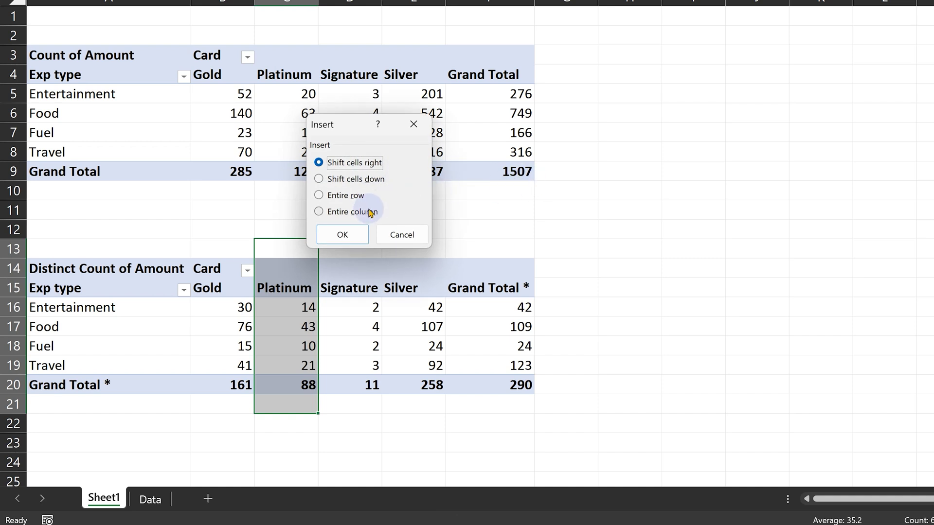
left_click(341, 233)
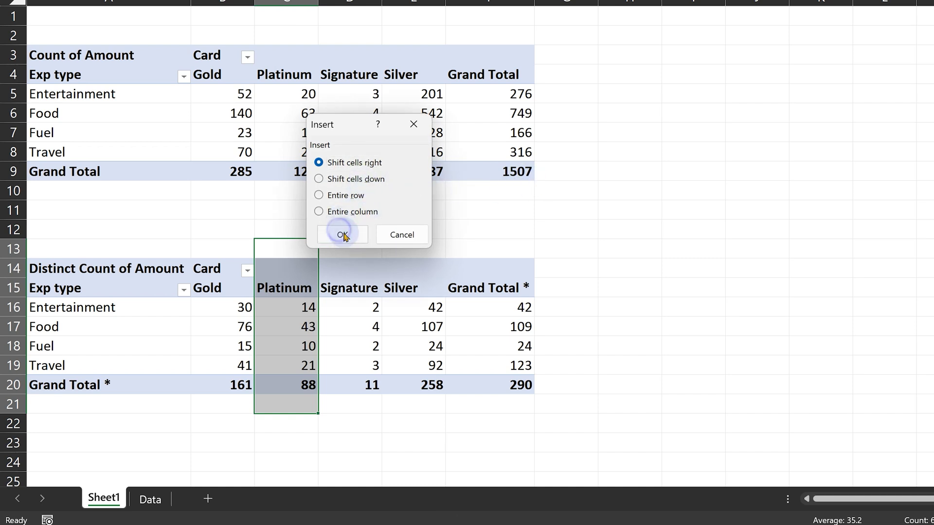
left_click(647, 222)
left_click(360, 346)
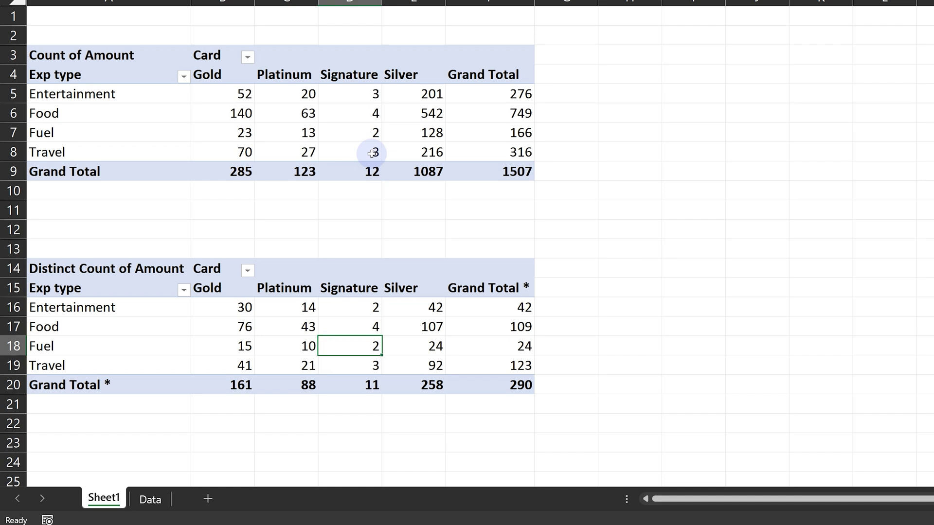
left_click(369, 149)
Copy the whole Distinct Count PivotTable and paste a duplicate at A25
left_click(341, 329)
key("ctrl+a")
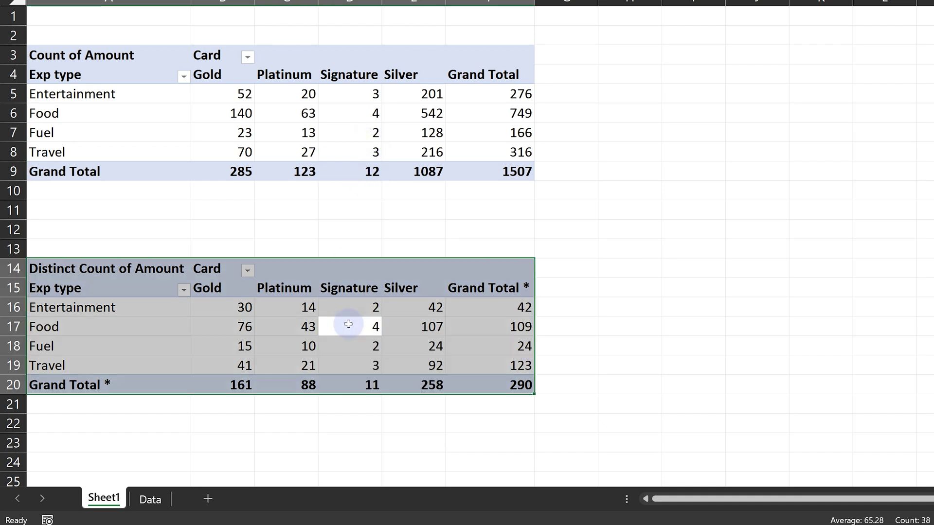
key("ctrl+c")
scroll(271, 344, "down", 3)
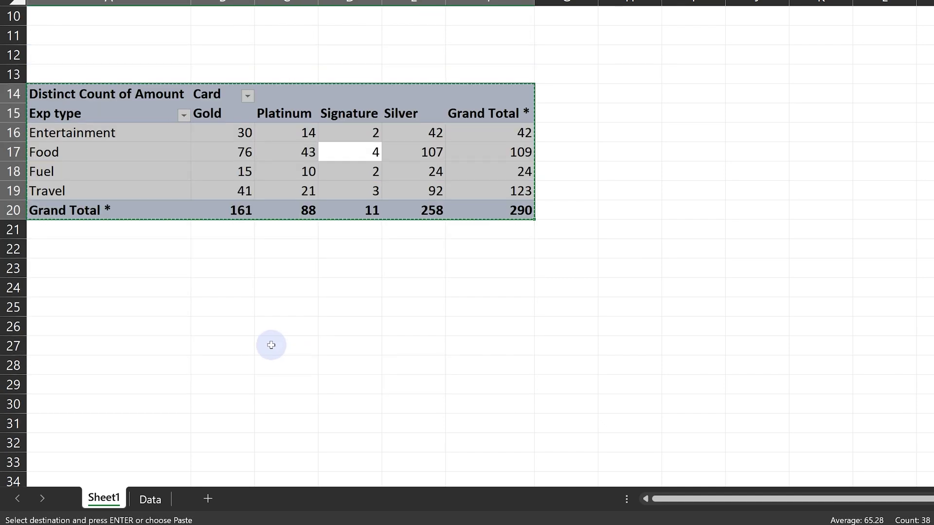
left_click(138, 309)
key("ctrl+v")
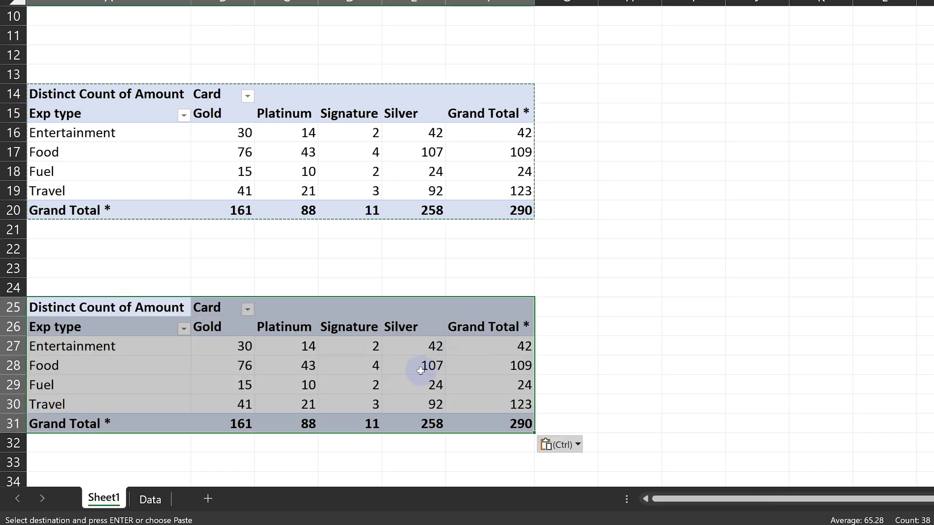
left_click(428, 366)
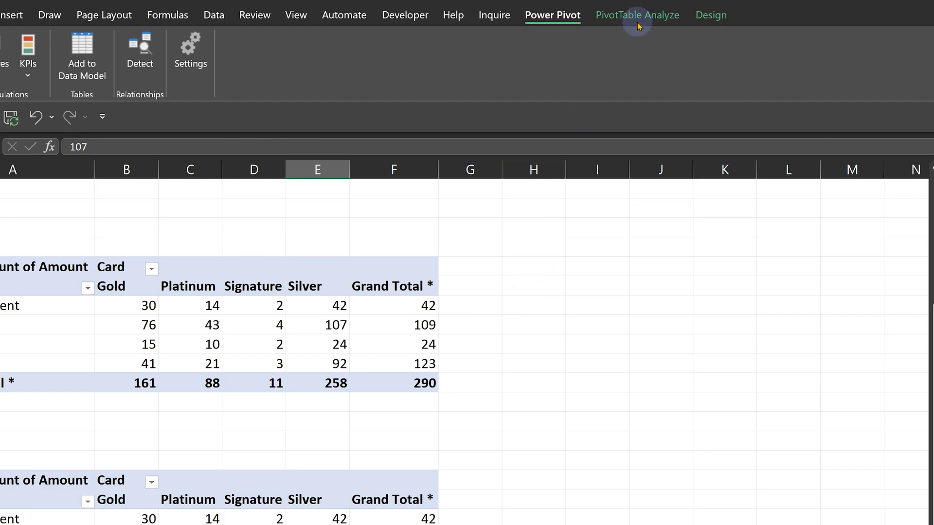
Open the PivotTable Analyze OLAP Tools menu for the pasted copy
left_click(638, 24)
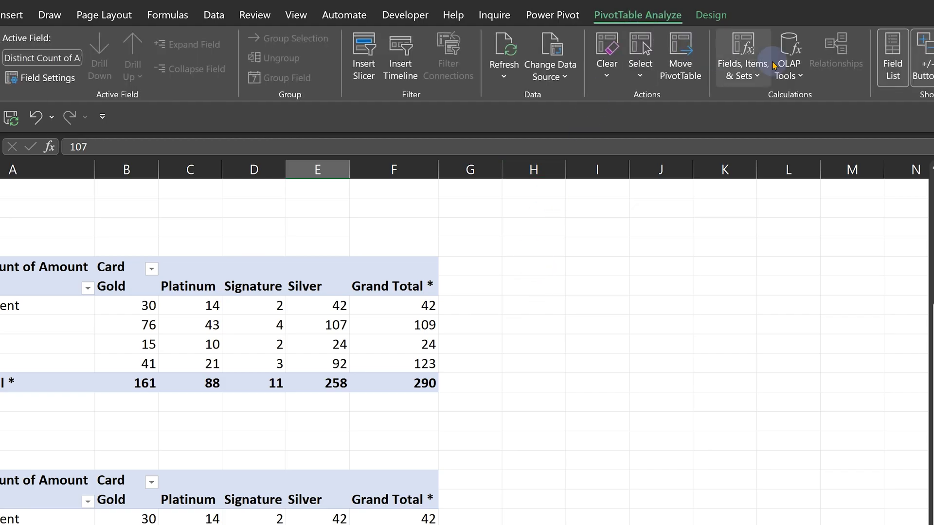
left_click(801, 76)
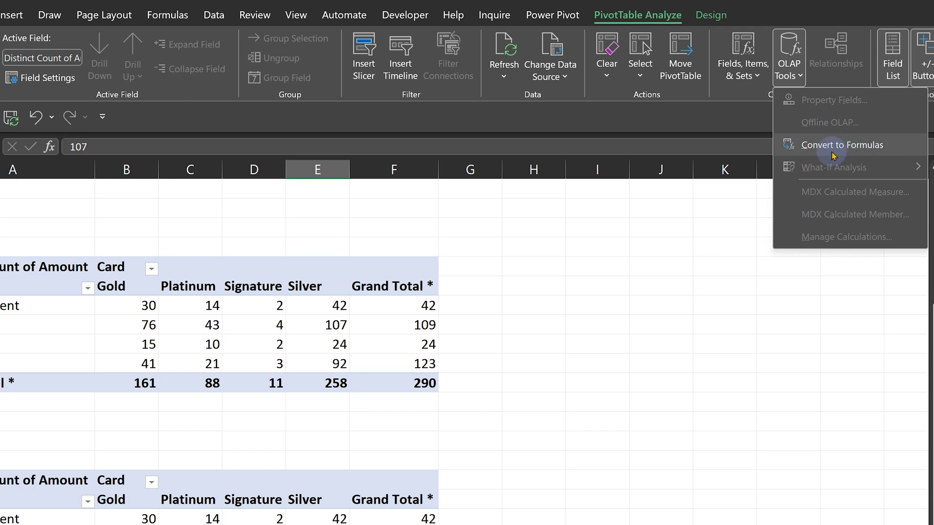
key("Escape")
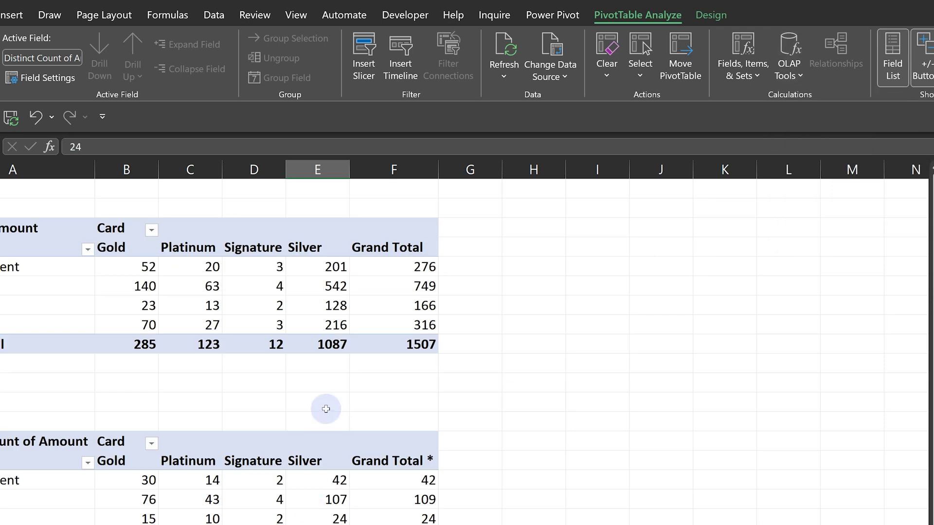
left_click(358, 319)
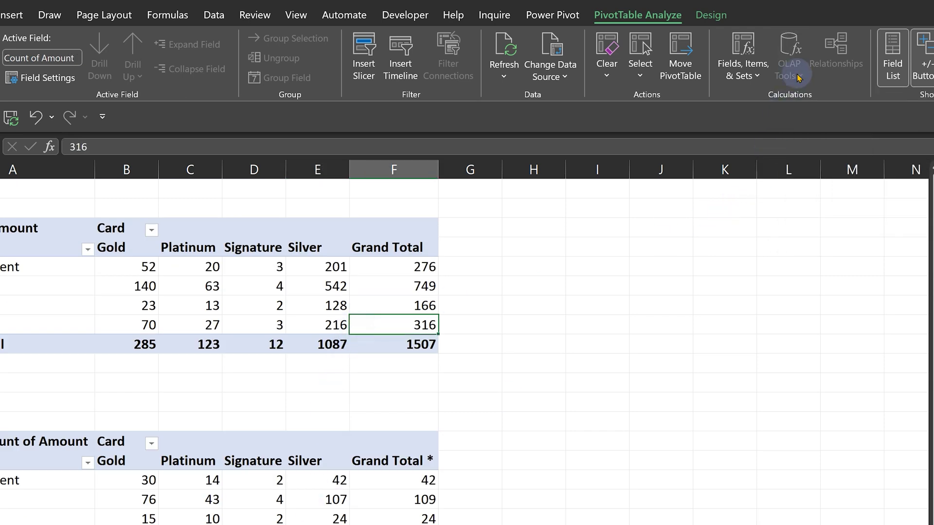
scroll(348, 350, "down", 10)
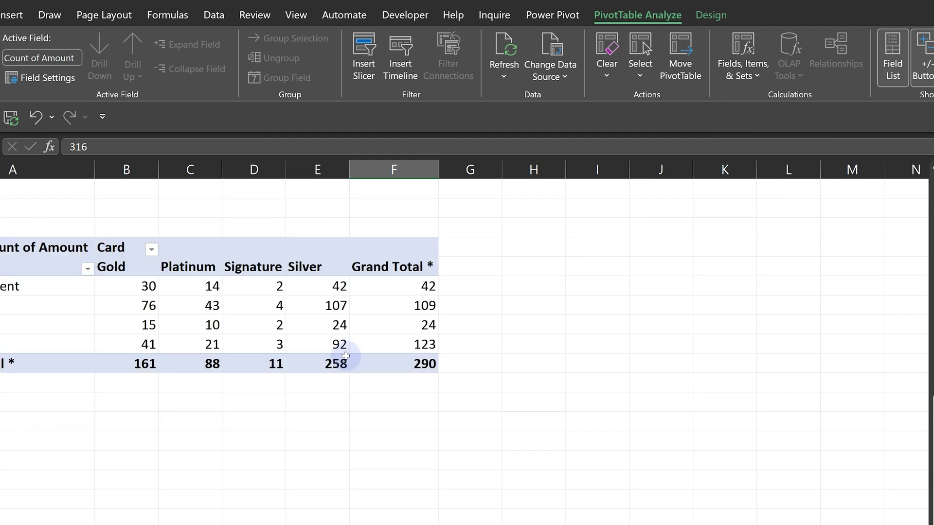
left_click(322, 337)
scroll(336, 357, "up", 2)
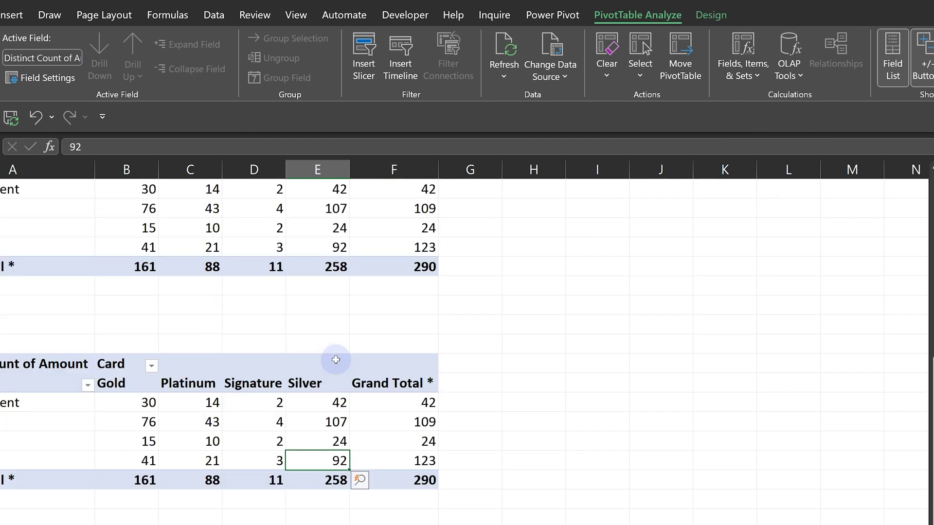
scroll(335, 359, "up", 1)
left_click(789, 68)
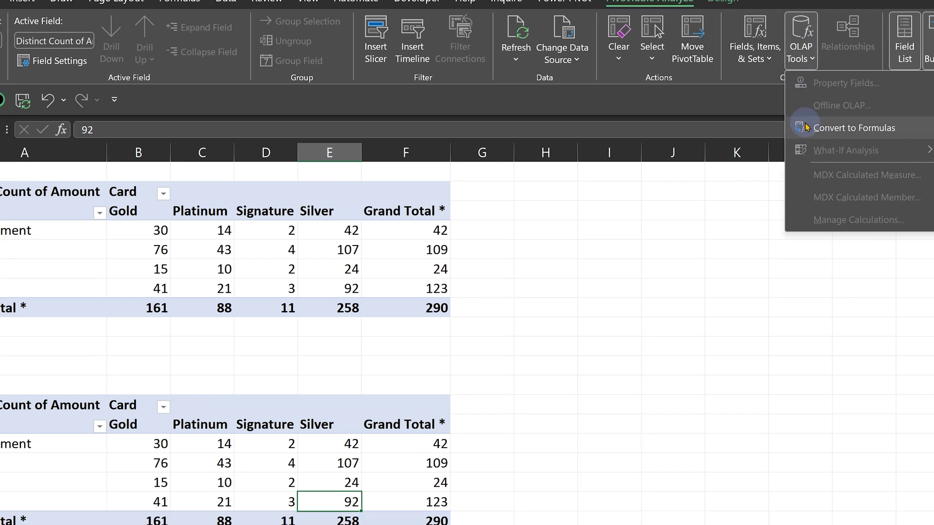
Convert the pasted copy to CUBEVALUE/CUBEMEMBER formulas and shift its Platinum–Grand Total block two columns right
left_click(807, 127)
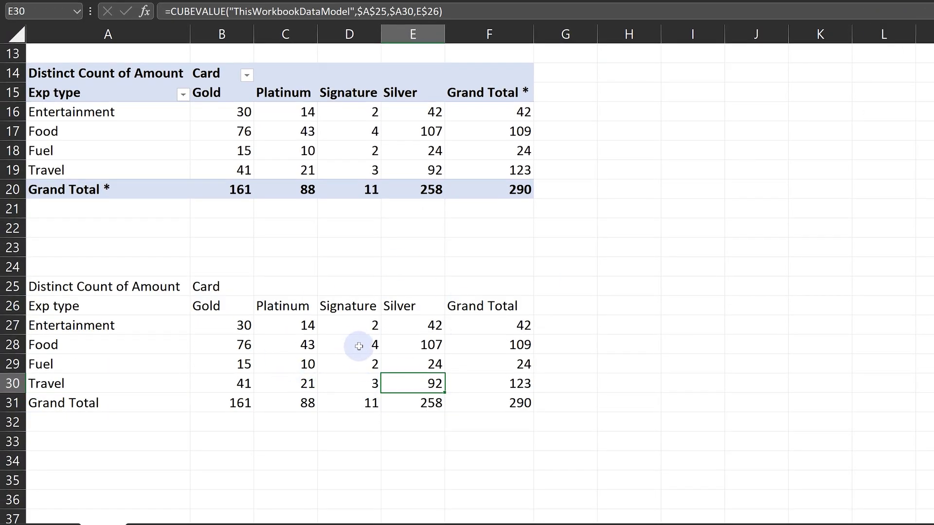
left_click(245, 328)
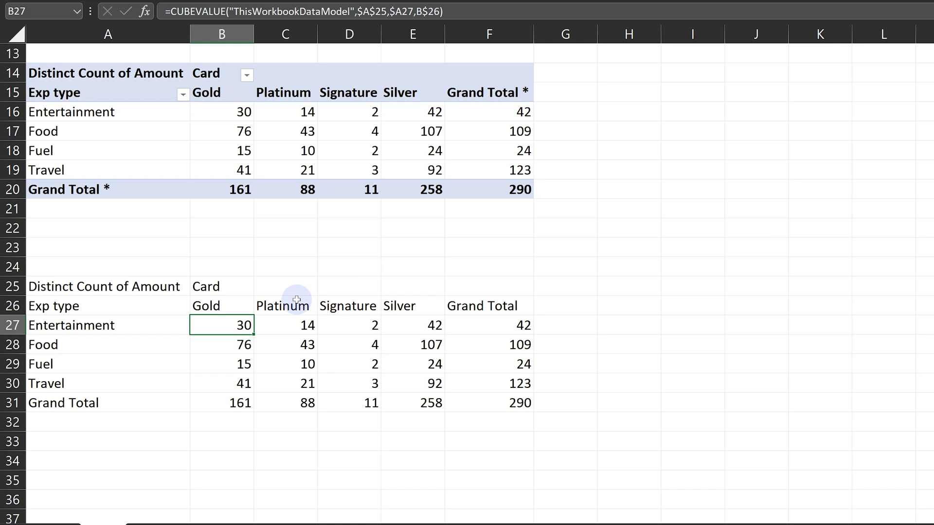
left_click_drag(294, 301, 656, 398)
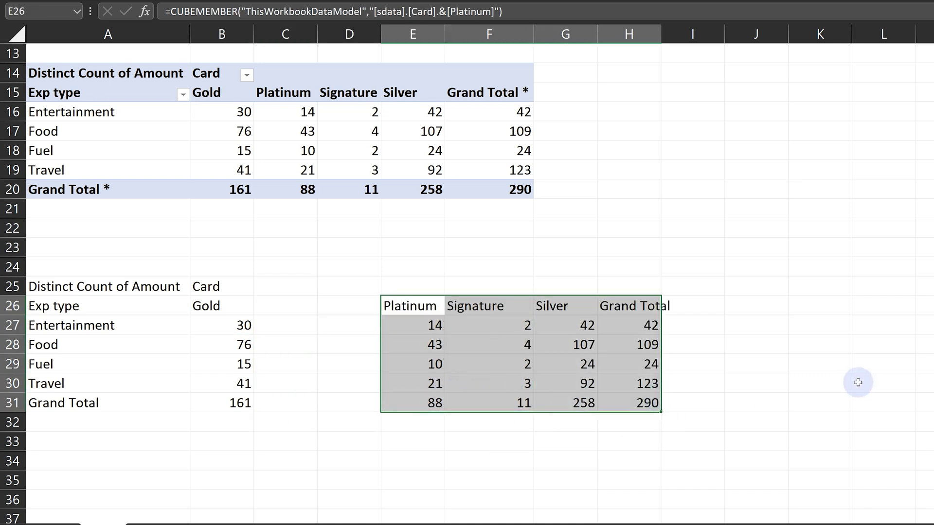
left_click(538, 383)
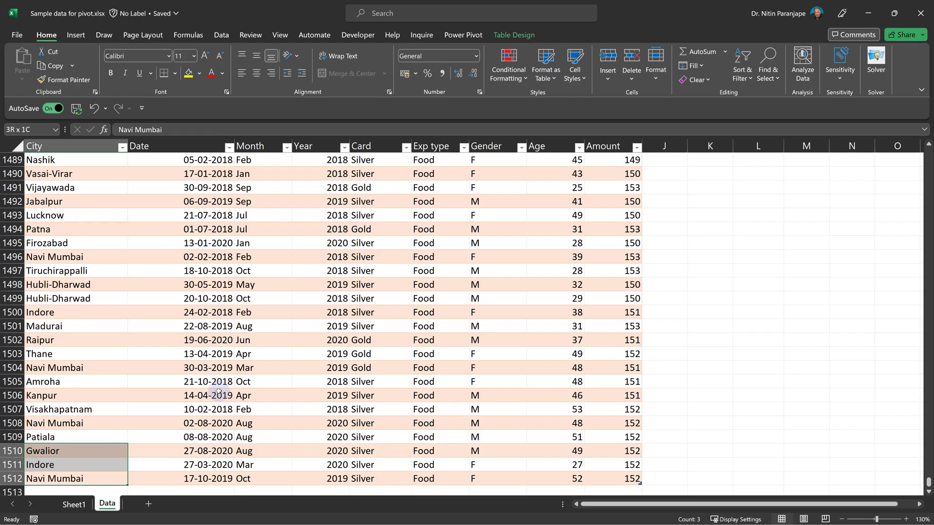
Copy data rows 1509–1512 and paste them as new rows 1513–1516 below the table
key("shift+Up")
key("shift+Right")
key("shift+Right")
key("shift+Right")
key("shift+Right")
key("shift+Right")
key("shift+Right")
key("shift+Right")
key("shift+Right")
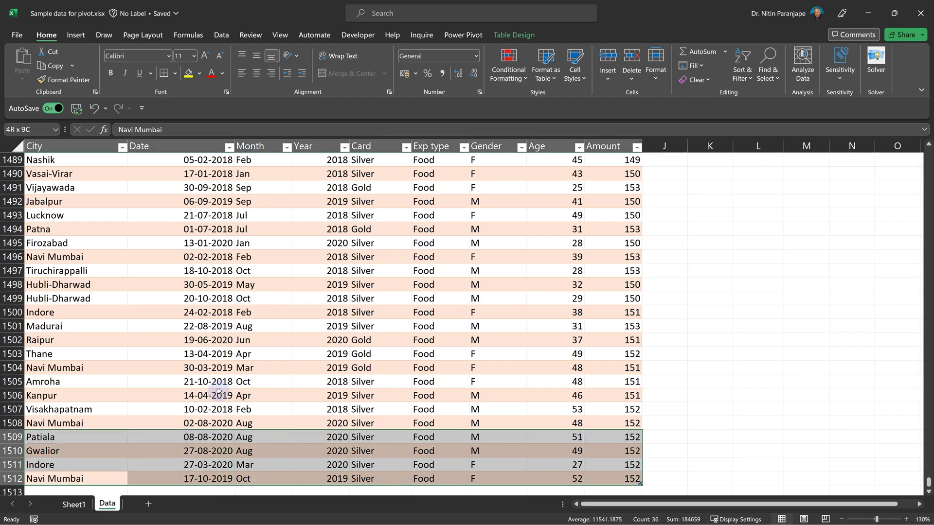
key("ctrl+c")
key("ctrl+Down")
key("Down")
key("ctrl+v")
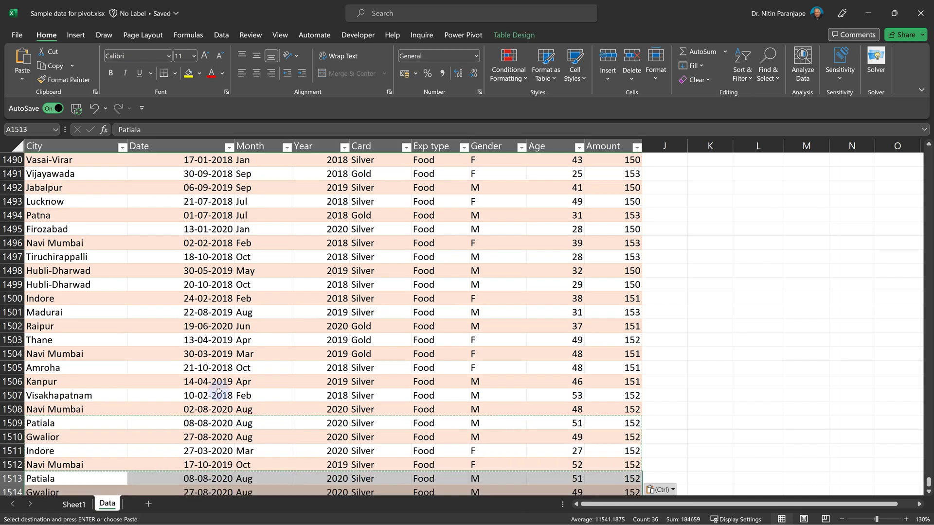
key("Escape")
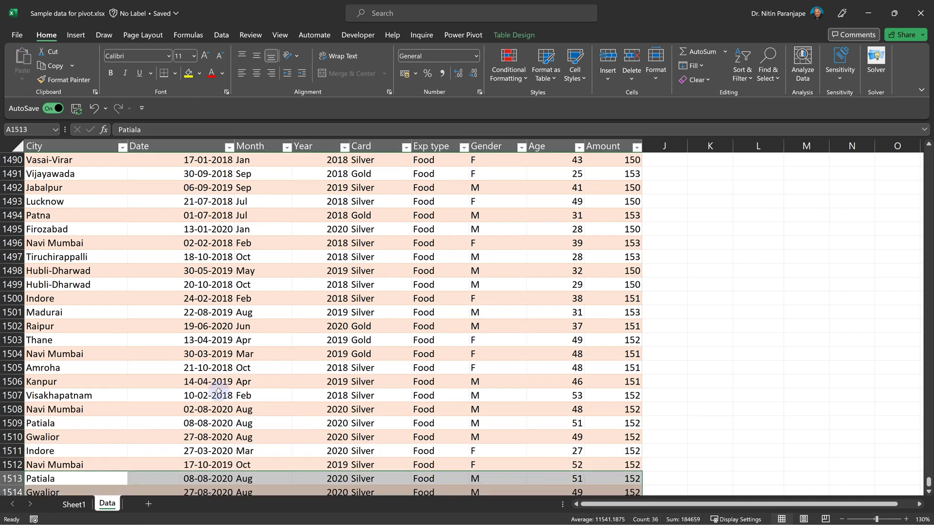
Refresh the Sheet1 pivot tables and check the cube formula in F30
left_click(73, 504)
right_click(256, 232)
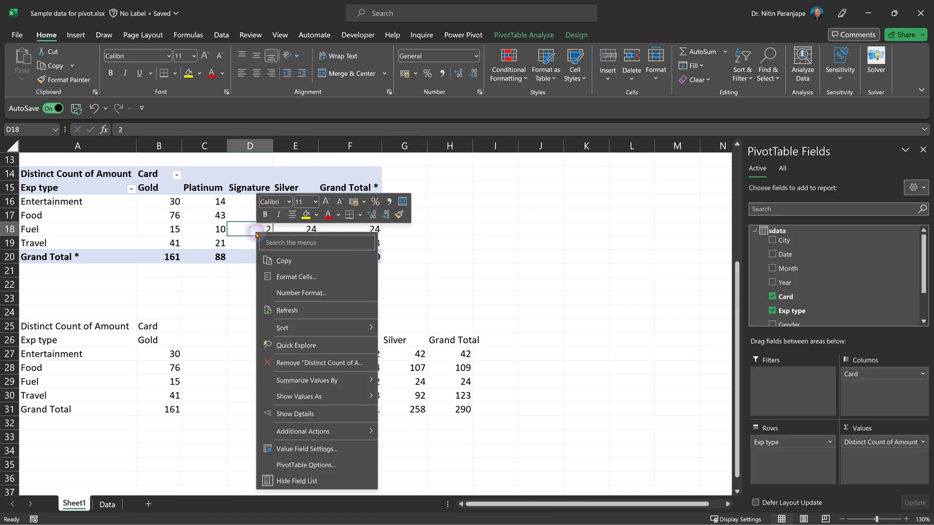
left_click(287, 310)
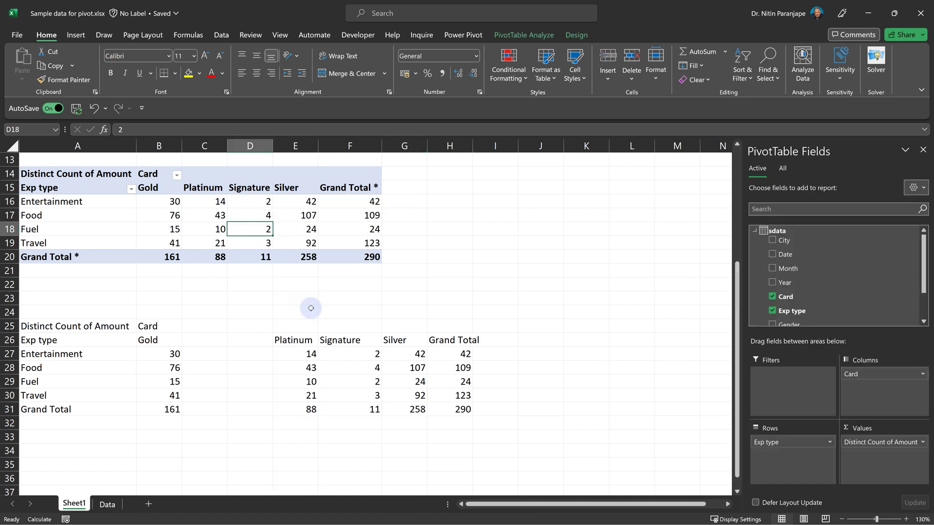
left_click(374, 392)
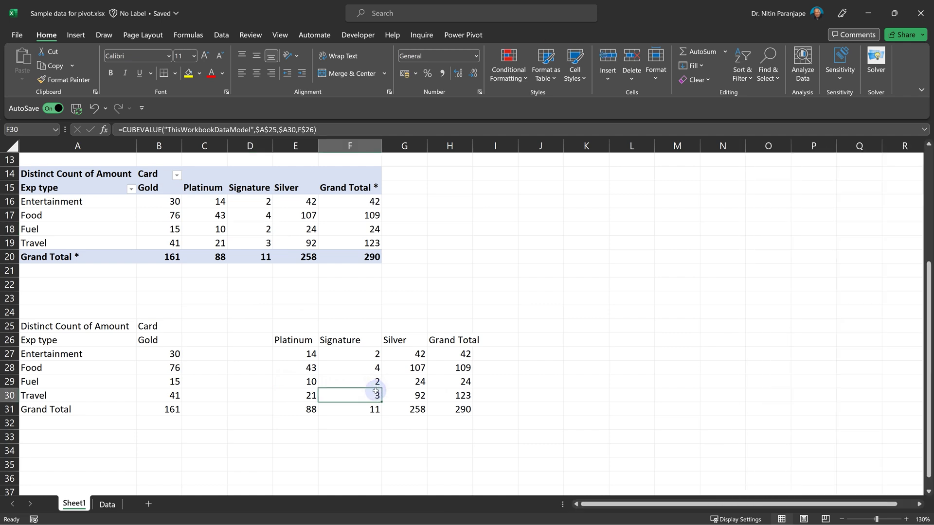
Move the Gold Entertainment value 30 from B27 to cell I22
left_click(164, 340)
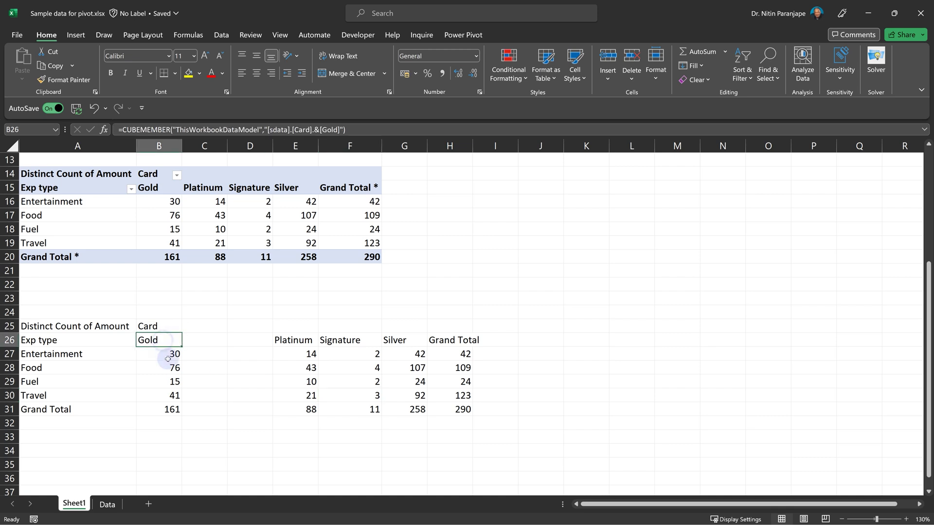
left_click(174, 354)
left_click_drag(175, 351, 511, 286)
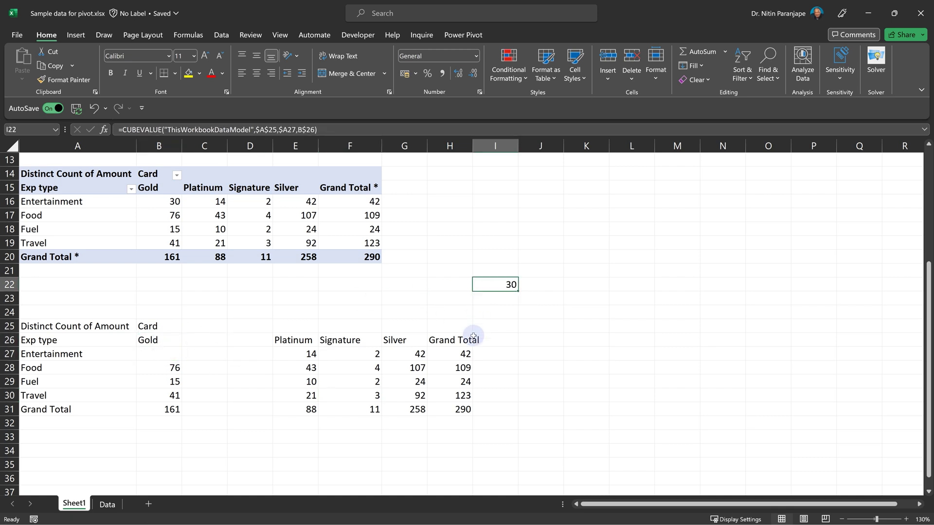